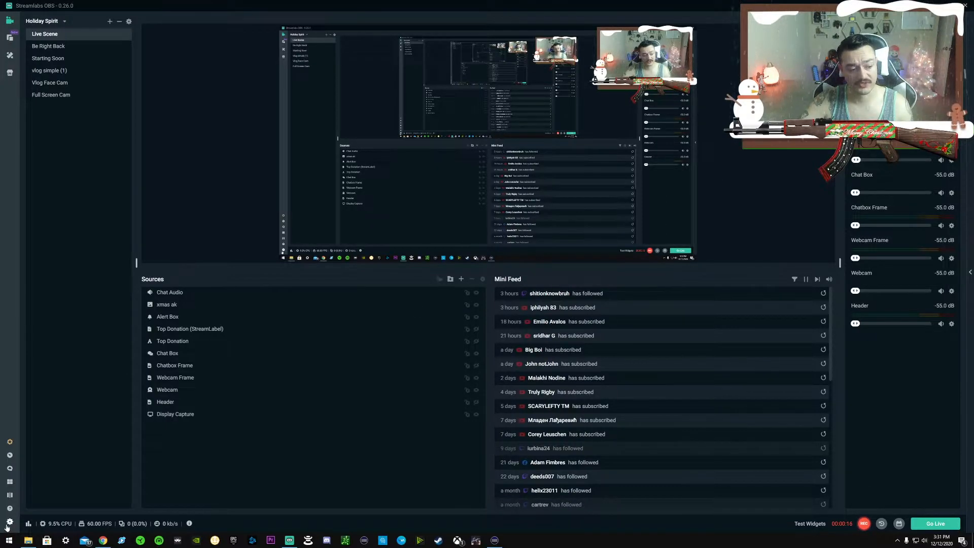
Open the audio settings to check which desktop and microphone devices are assigned.
click(9, 522)
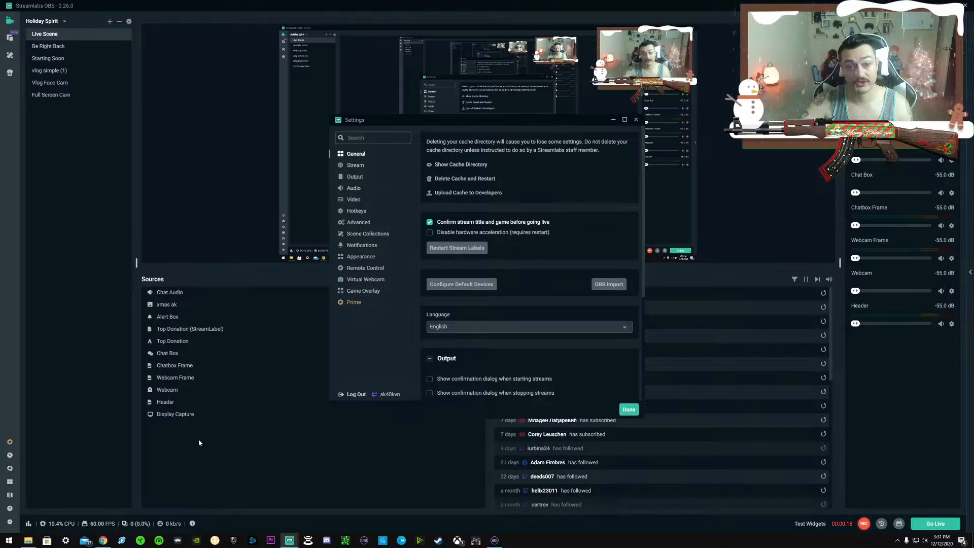
click(356, 189)
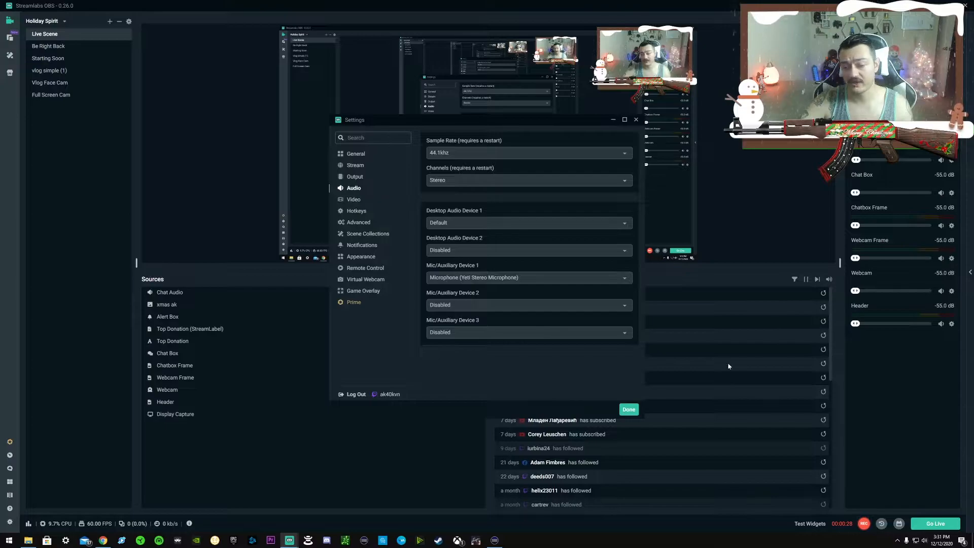
In the Windows sound settings, set the input volume of the Yeti Stereo Microphone to 50.
right_click(924, 541)
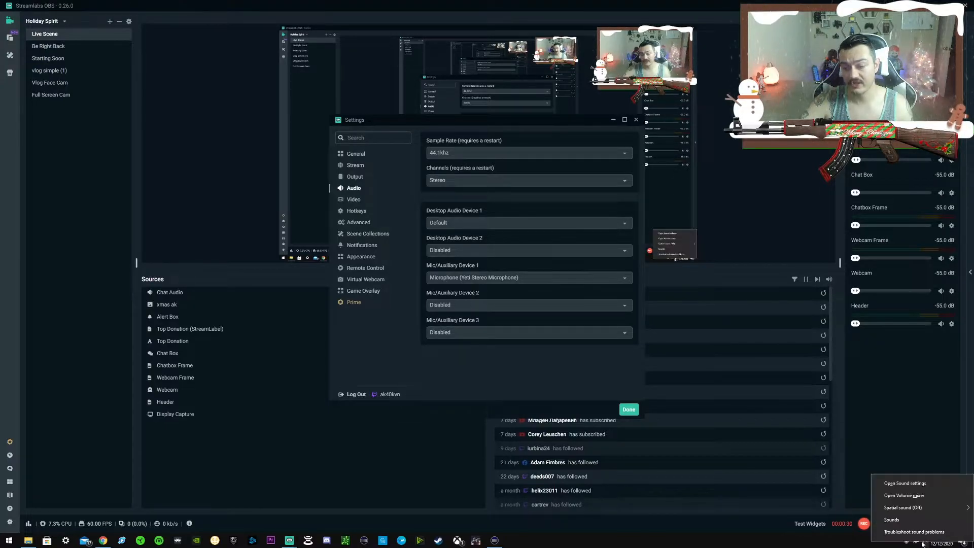
click(913, 488)
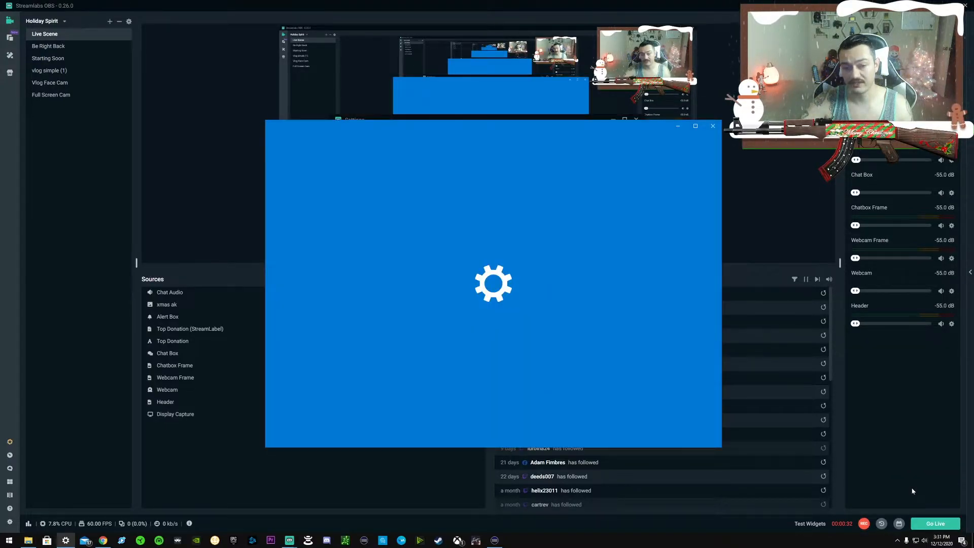
scroll(594, 389, down, 3)
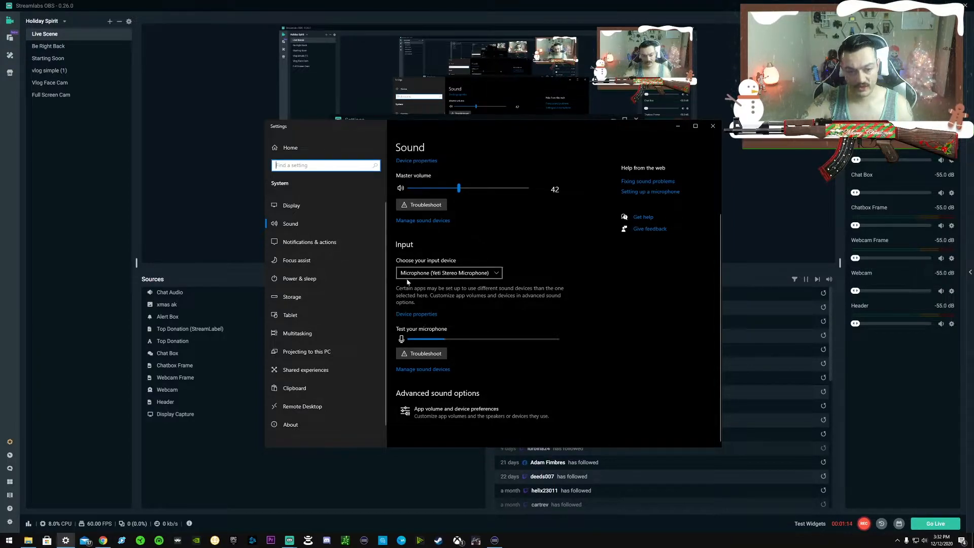
click(416, 314)
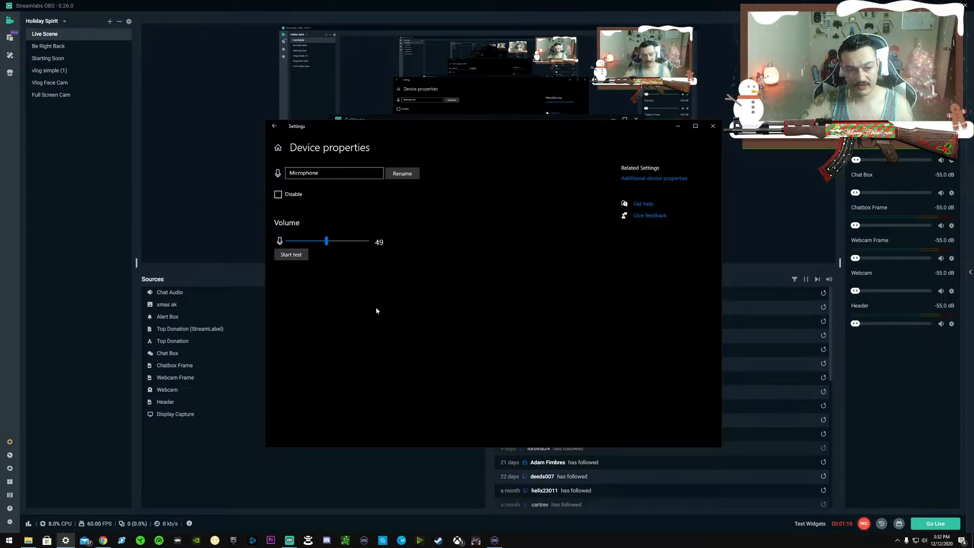
drag(327, 243, 327, 245)
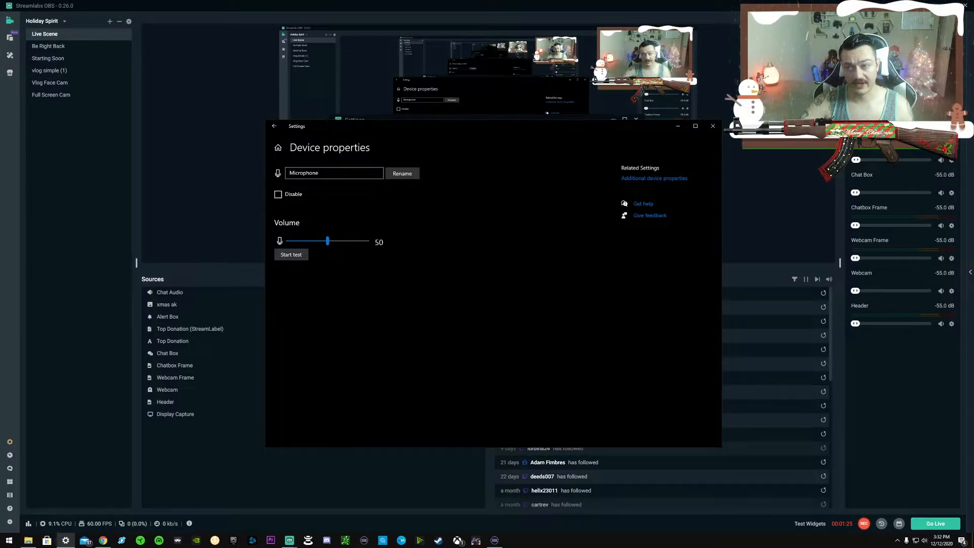
Switch back to Streamlabs OBS, start a new filter on the microphone source and look through the available filter types.
key(alt+Tab)
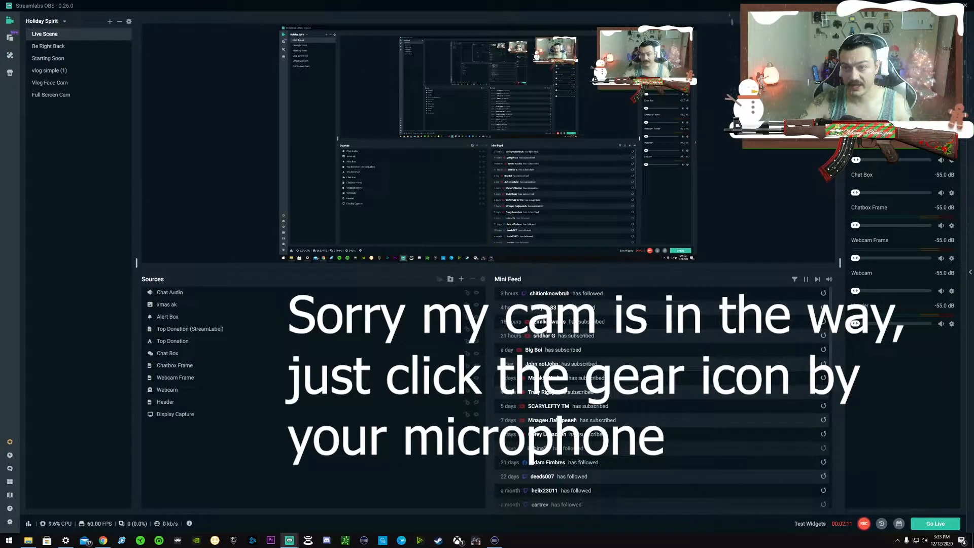
click(952, 95)
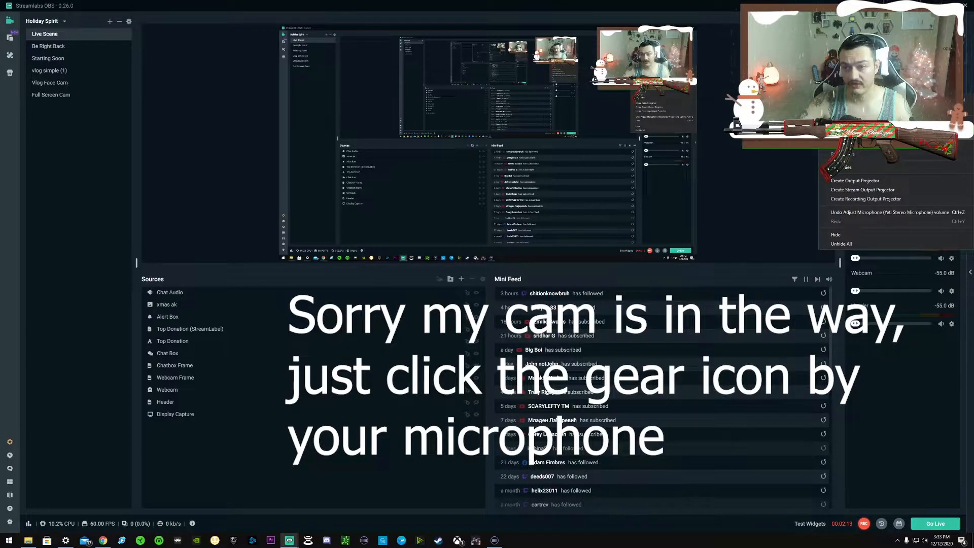
click(858, 135)
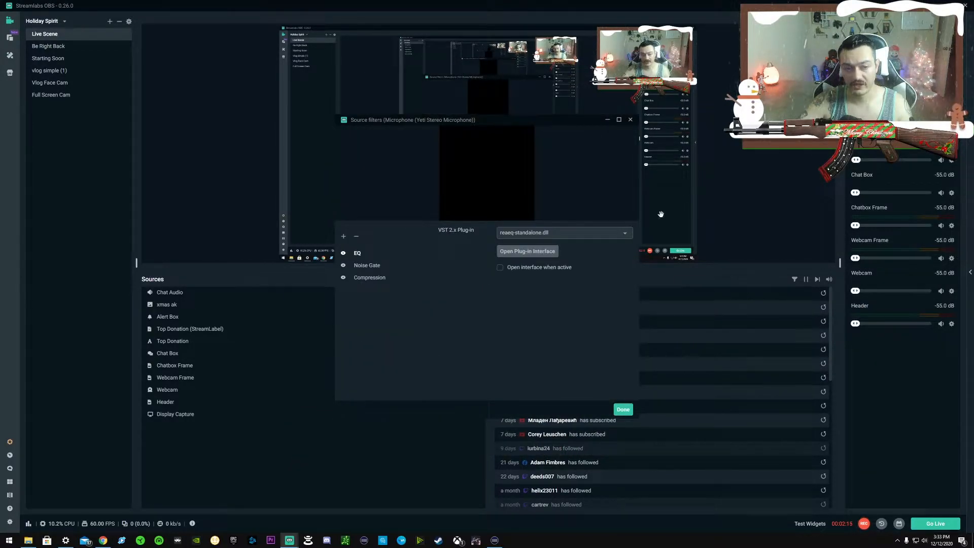
click(344, 236)
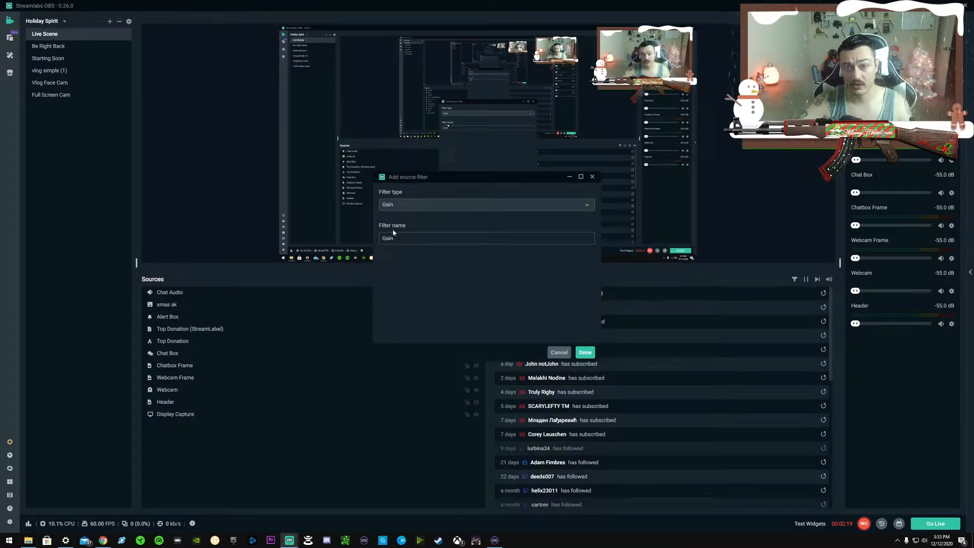
click(407, 206)
scroll(410, 241, down, 1)
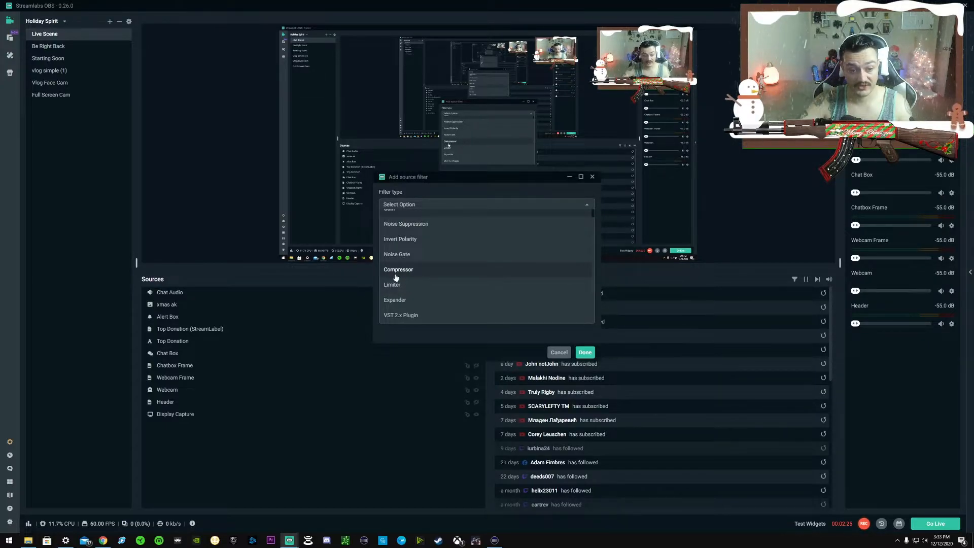
click(406, 337)
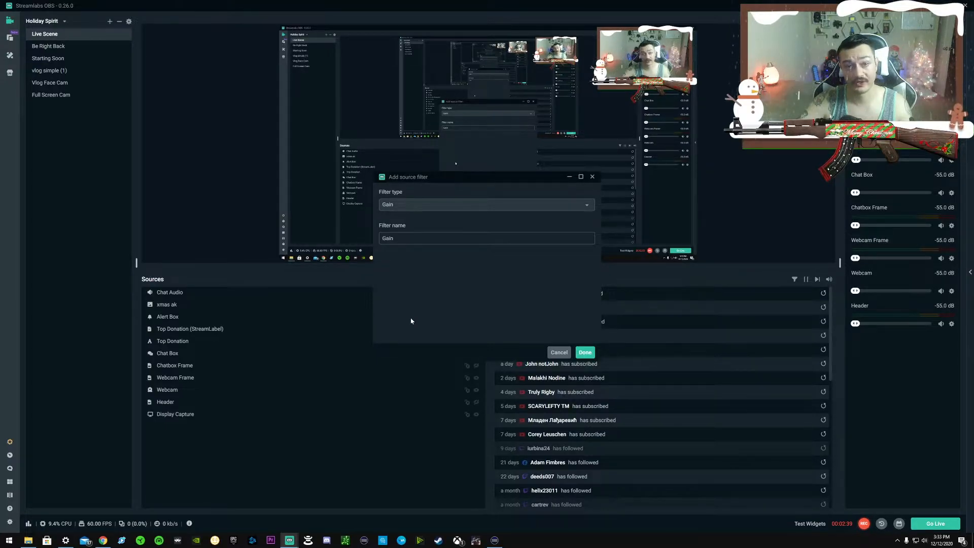
Switch to Chrome and open REAPER's ReaPlugs page from the search results to view the plug-in downloads.
click(109, 544)
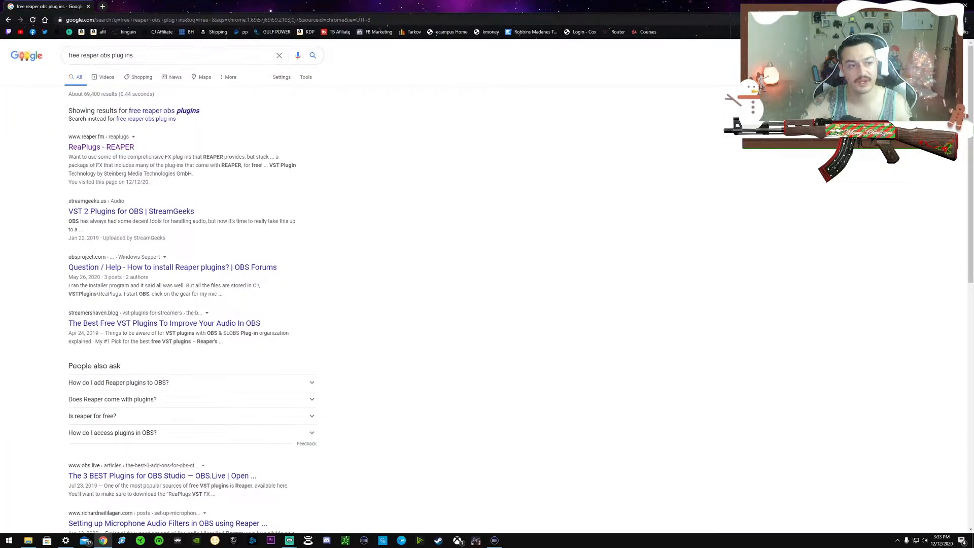
click(102, 150)
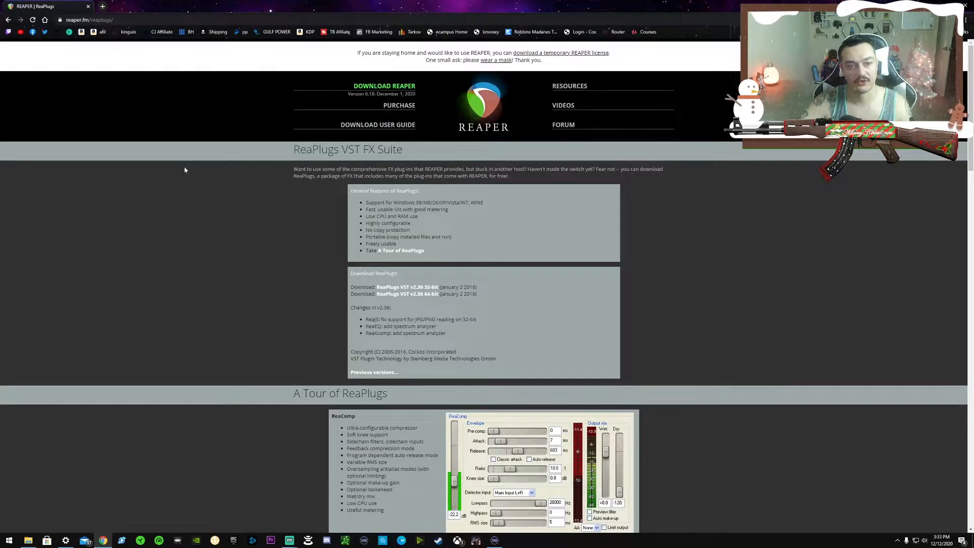
scroll(301, 298, down, 1)
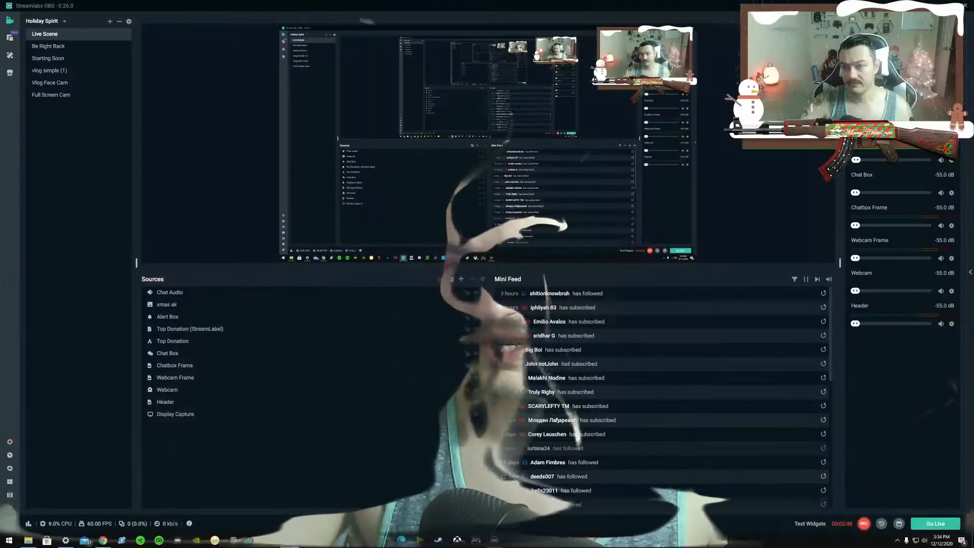
Open the filters of the Yeti Stereo Microphone source in Streamlabs OBS.
right_click(882, 172)
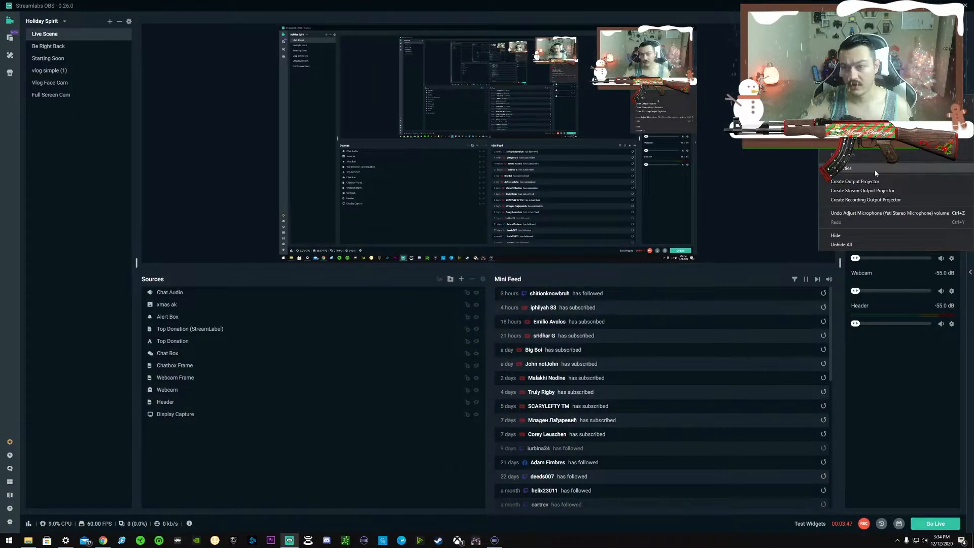
click(843, 137)
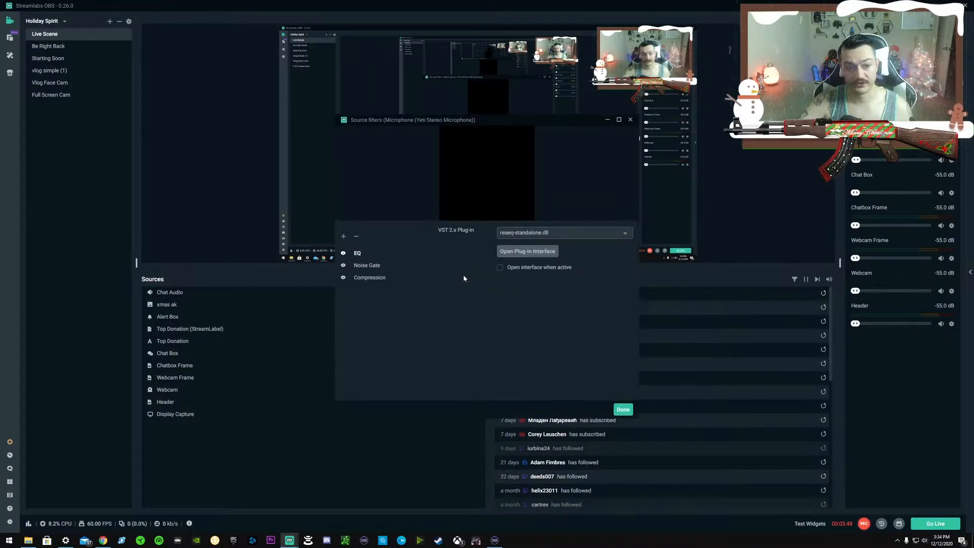
Try adding a VST 2.x Plugin filter with the names EQ, Compressor and Noise Gate in turn, and cancel it.
click(344, 239)
scroll(393, 276, down, 1)
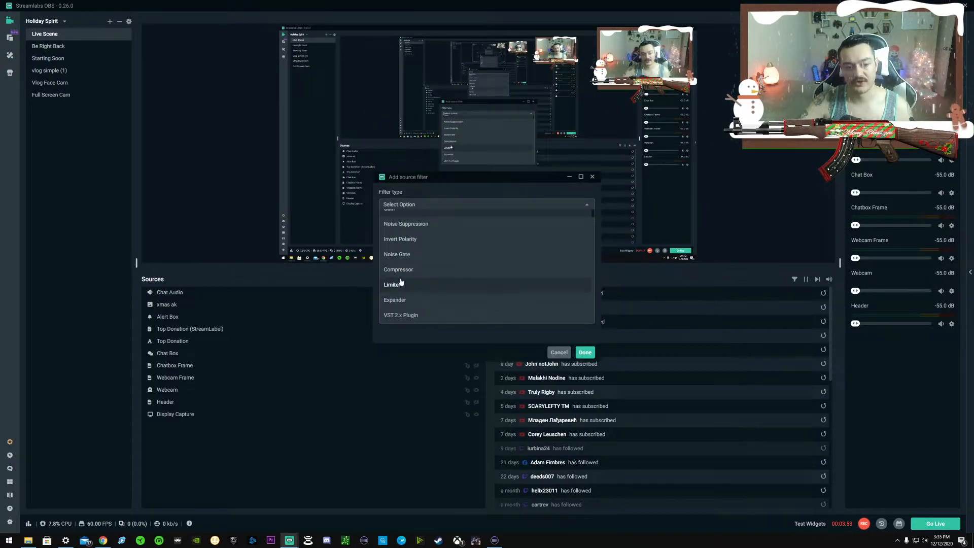
click(400, 319)
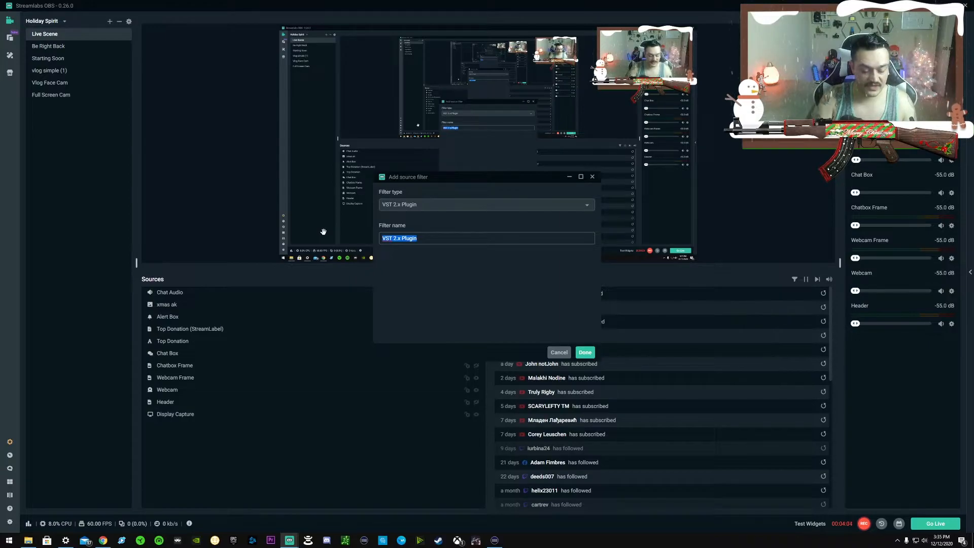
text(EQ)
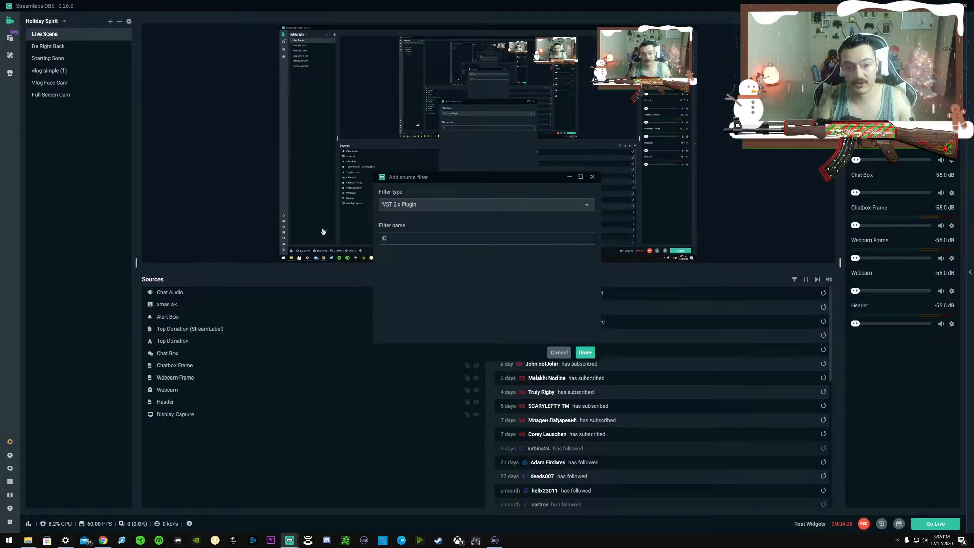
key(BackSpace)
text(Compresso)
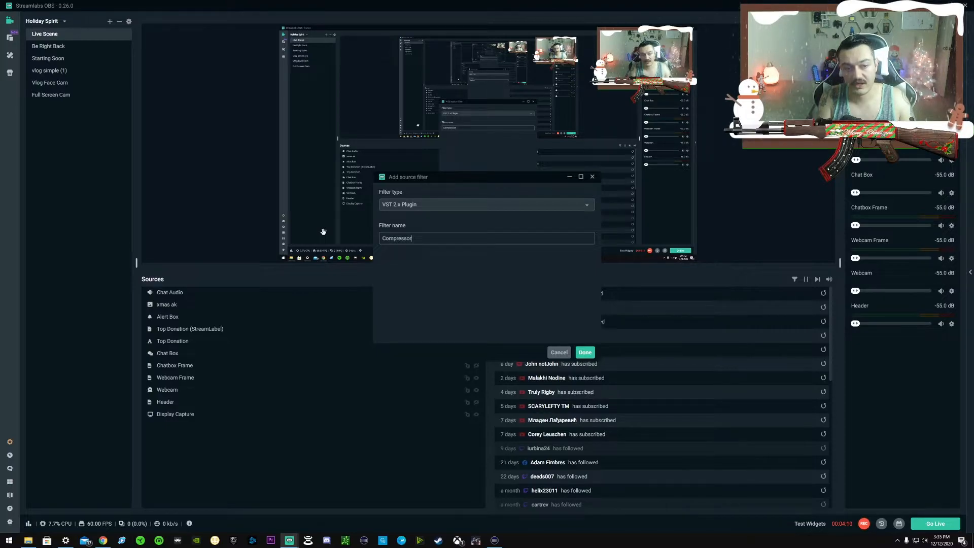
key(ctrl+a)
key(BackSpace)
text(Noise Ga)
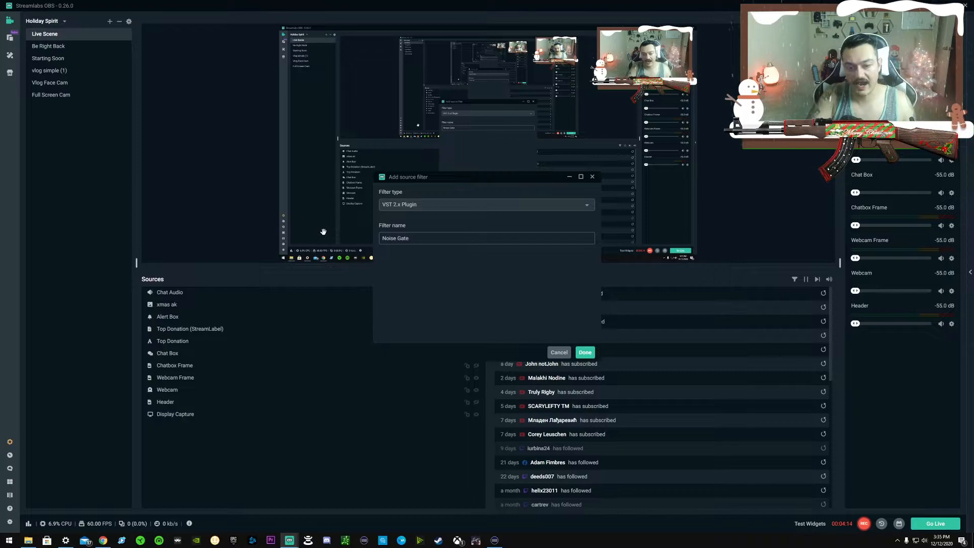
click(560, 351)
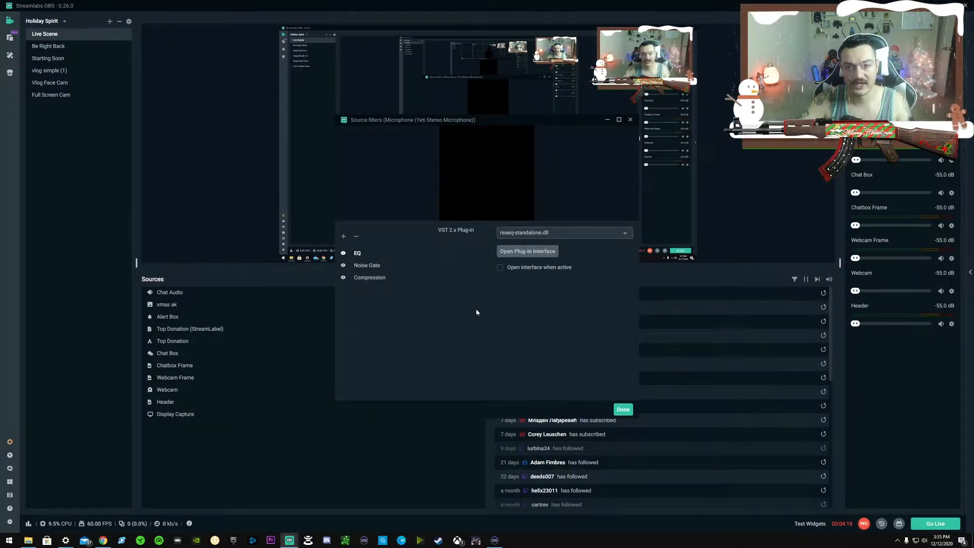
Look through the VST plug-ins offered for the EQ filter, keeping reaeq-standalone.dll.
click(508, 236)
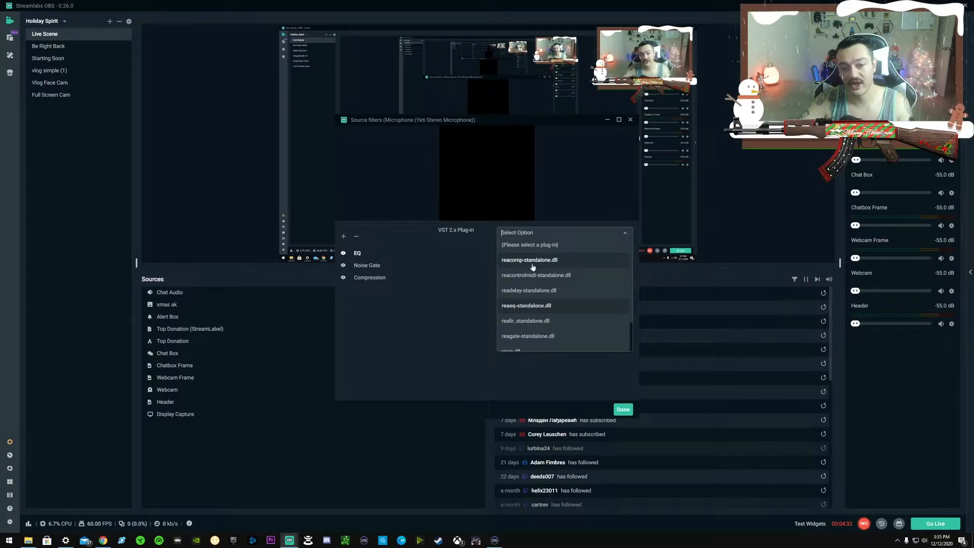
scroll(508, 305, down, 1)
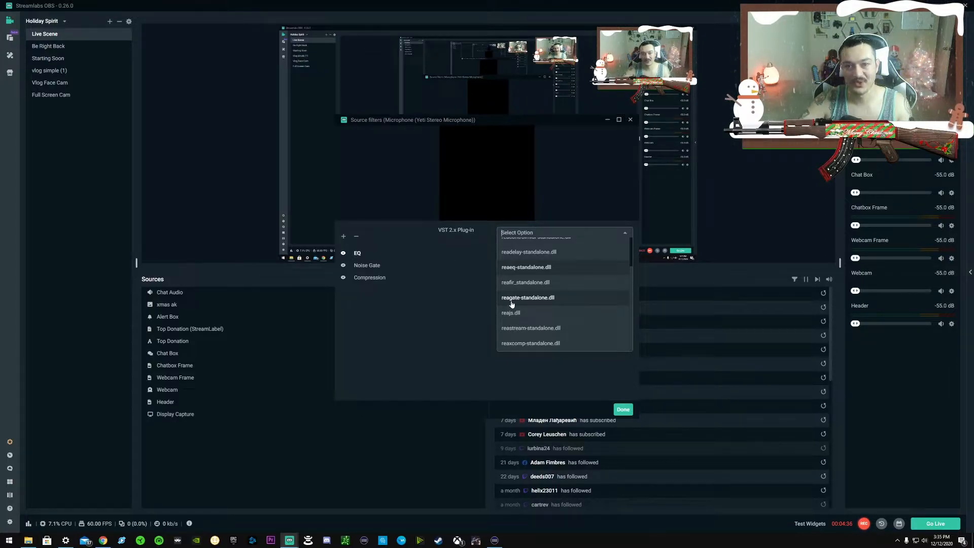
click(463, 297)
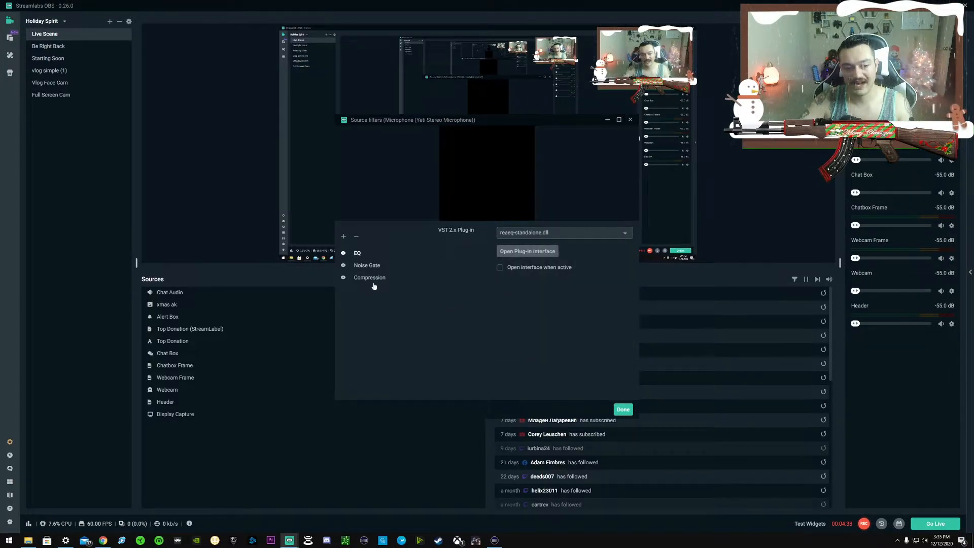
Open the EQ filter's plug-in interface and set band 2 to -1.8 dB at 500.6 Hz and band 4 to 1.4 dB.
click(504, 252)
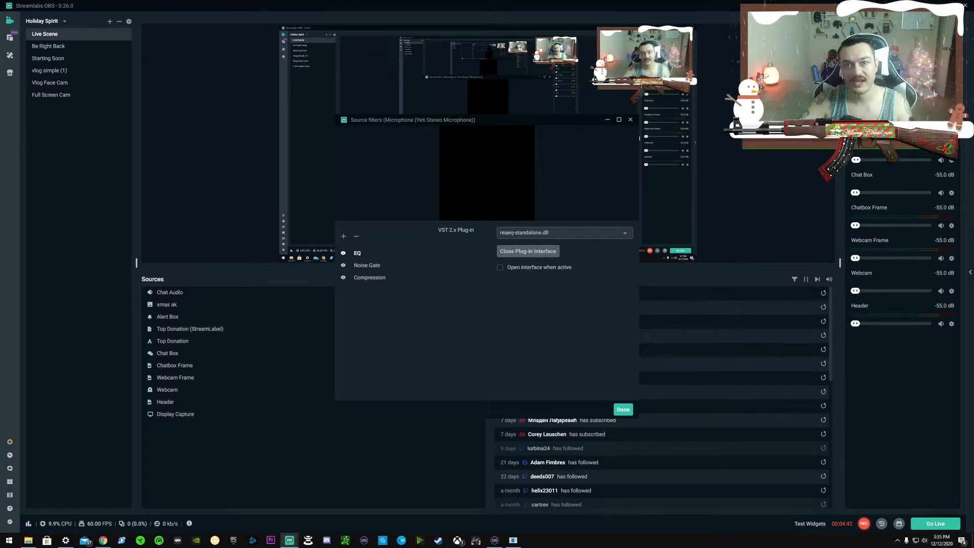
drag(129, 7, 227, 106)
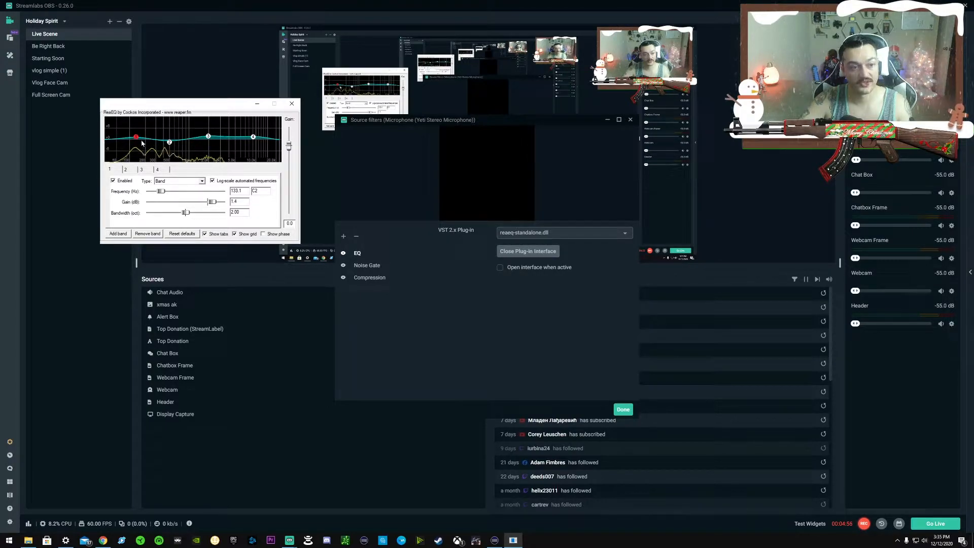
mouse_move(136, 138)
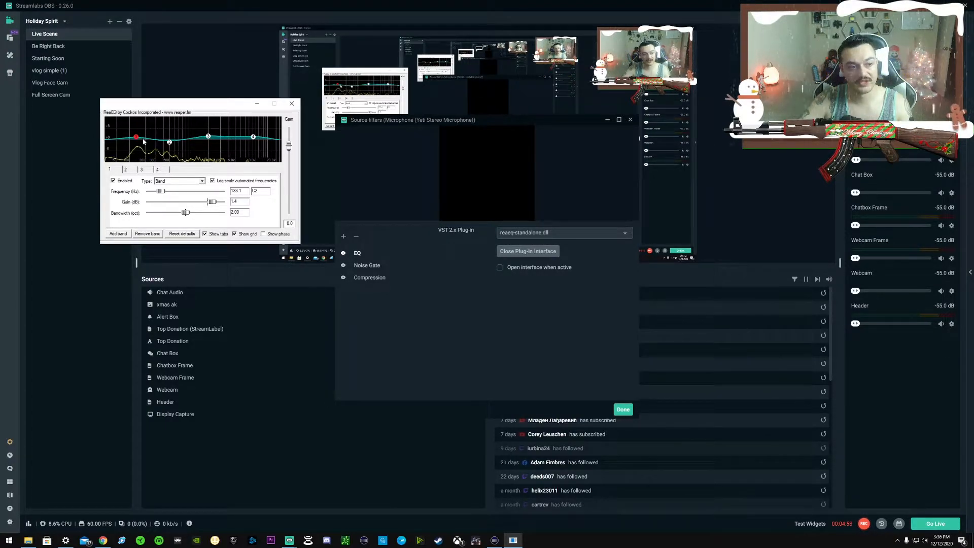
drag(169, 139, 169, 146)
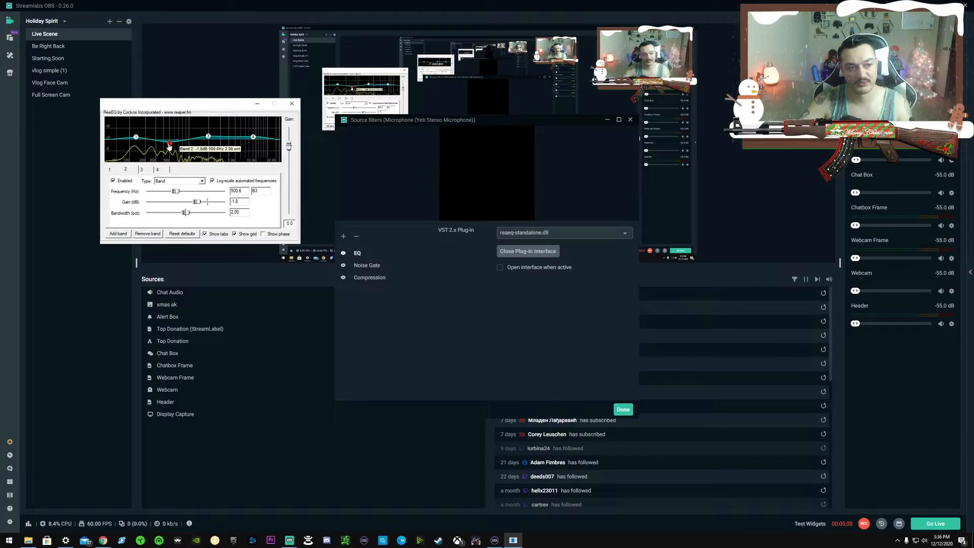
drag(256, 137, 256, 137)
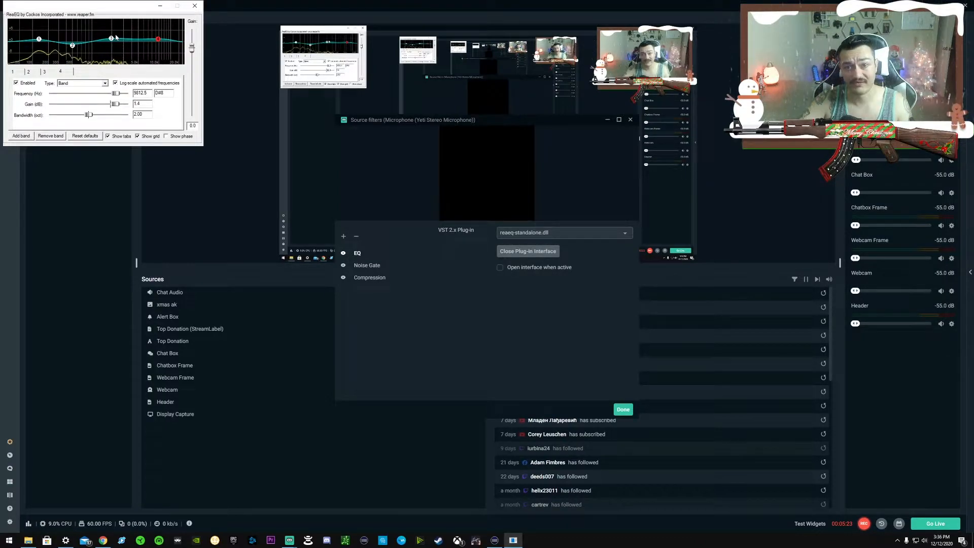
Check band 2 on the EQ curve and view the filter types available for band 4, keeping Band.
mouse_move(73, 47)
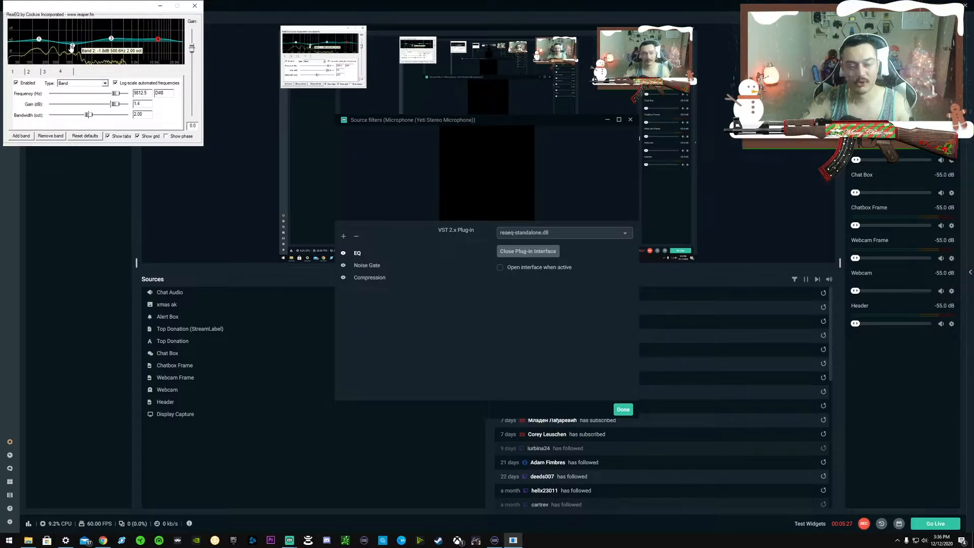
click(104, 84)
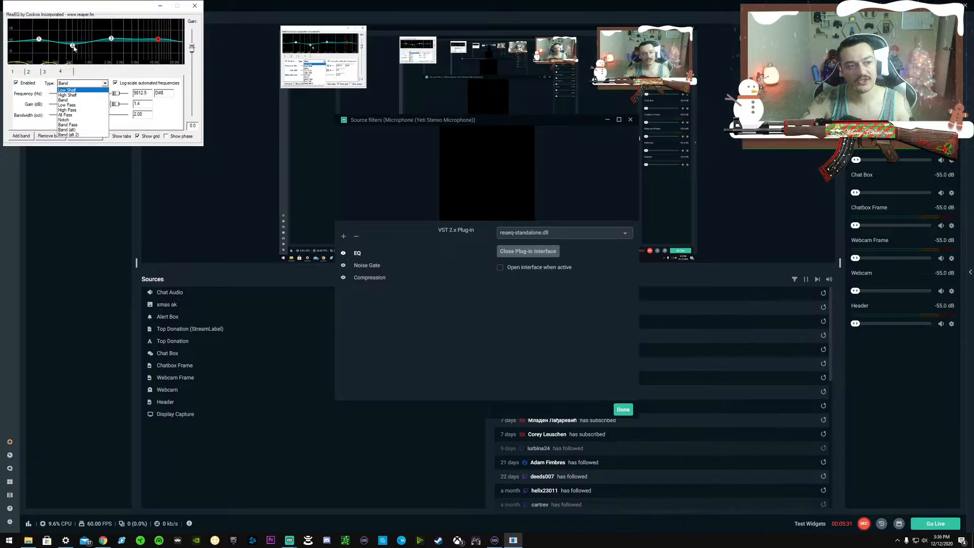
click(38, 40)
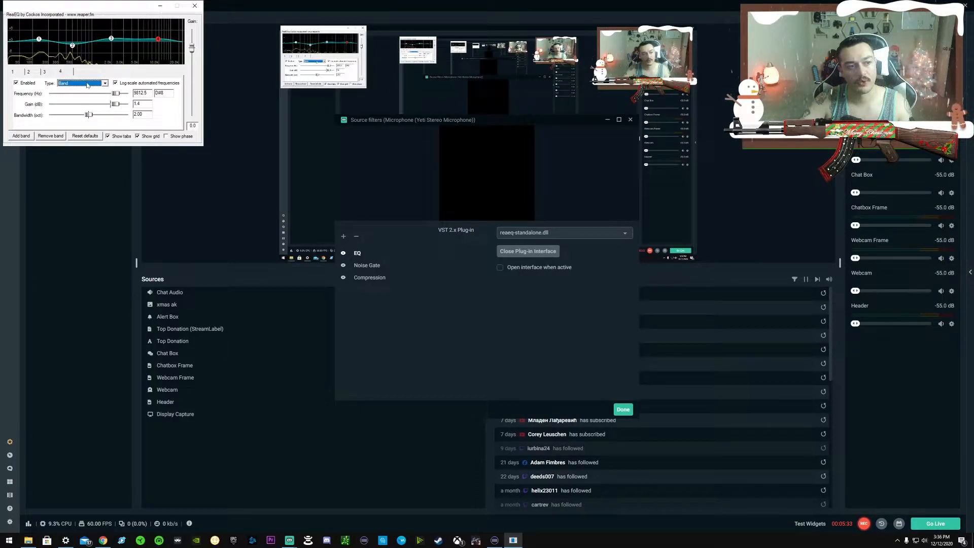
Keep Band as the type for EQ band 4 and close the EQ filter's plug-in interface.
click(87, 85)
click(72, 102)
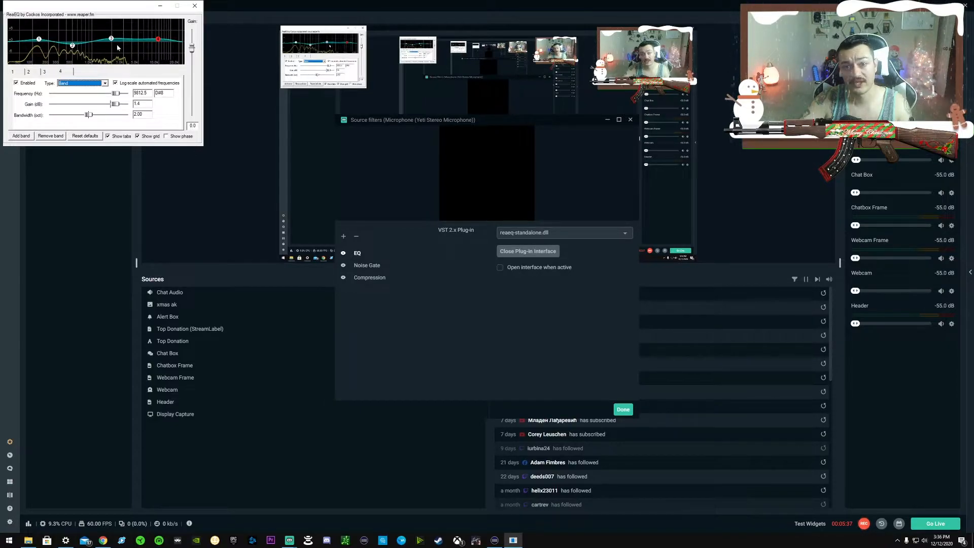
click(510, 253)
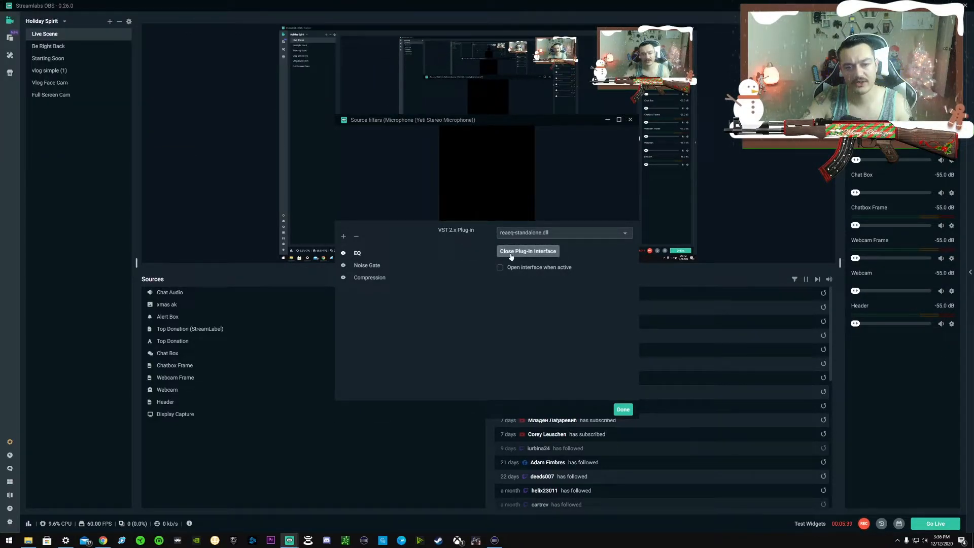
Open the Noise Gate filter's plug-in interface and move the ReaGate window clear of the screen corner.
click(373, 267)
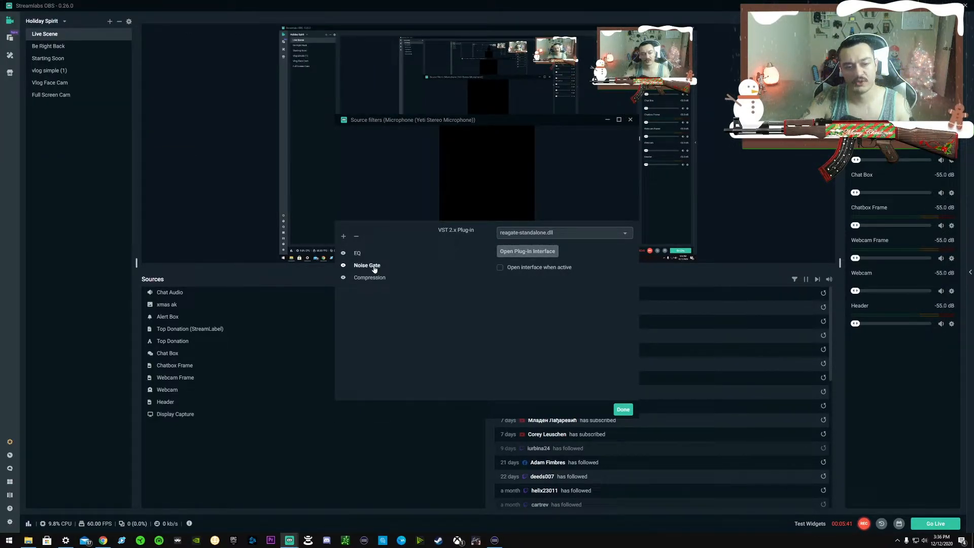
click(514, 252)
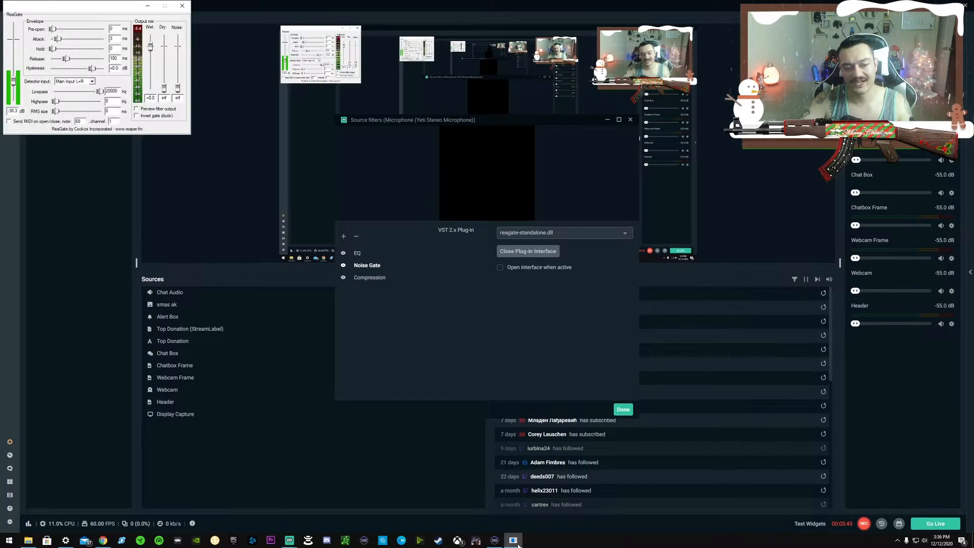
drag(91, 5, 137, 65)
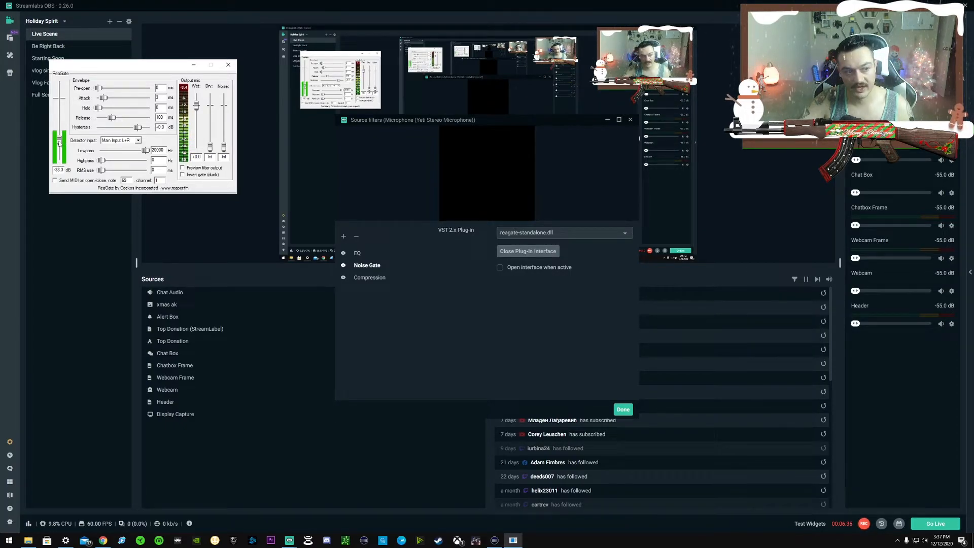
Try higher and lower ReaGate thresholds, including -inf, and leave the noise gate threshold at about -46.0 dB.
drag(59, 133, 59, 131)
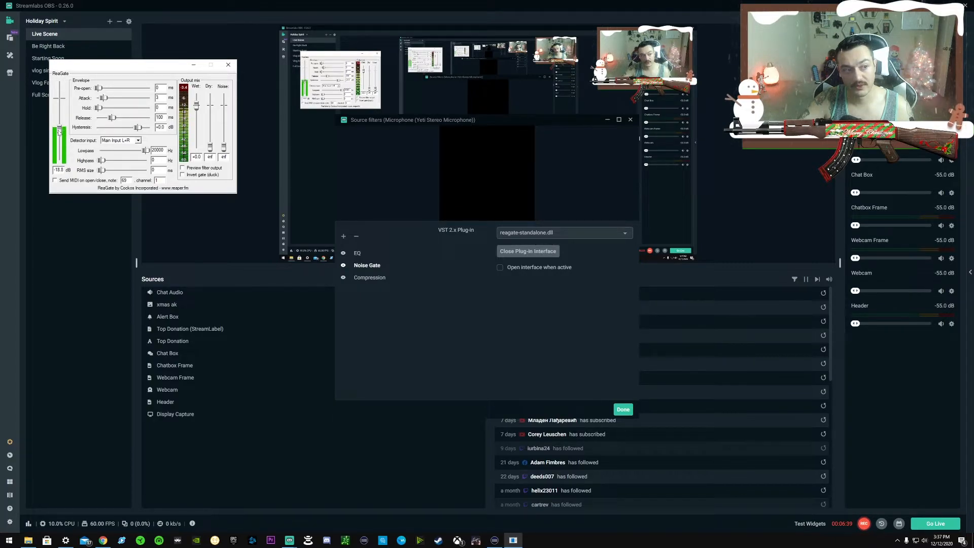
drag(59, 132, 59, 135)
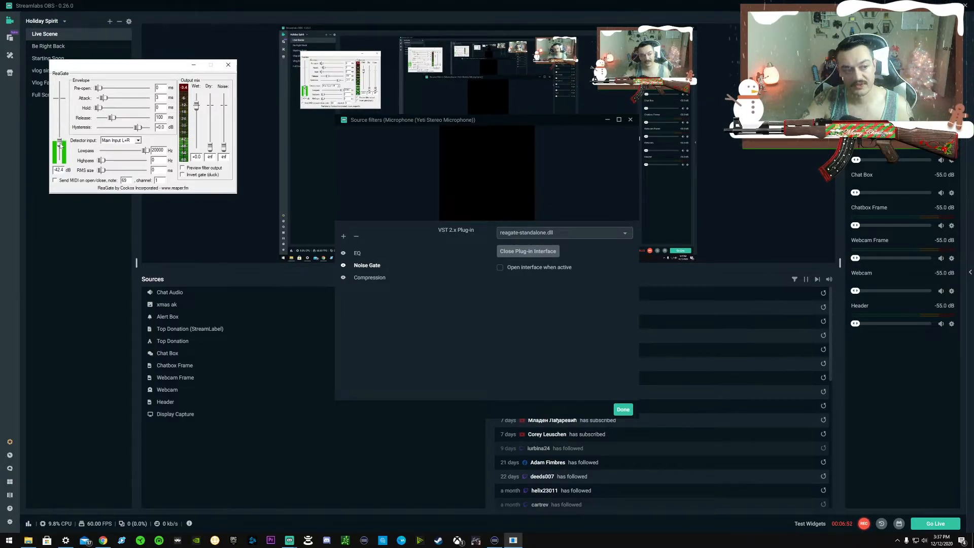
drag(59, 142, 61, 146)
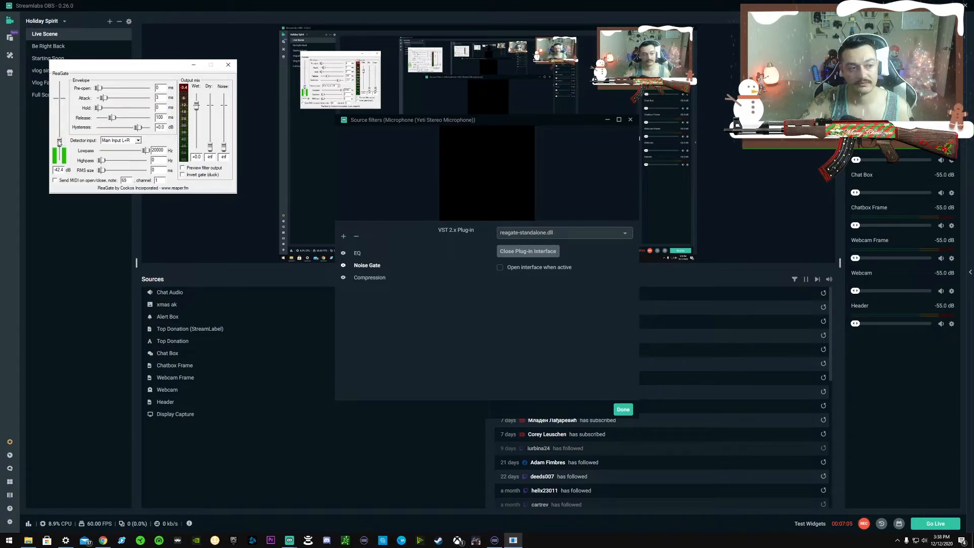
drag(58, 144, 58, 159)
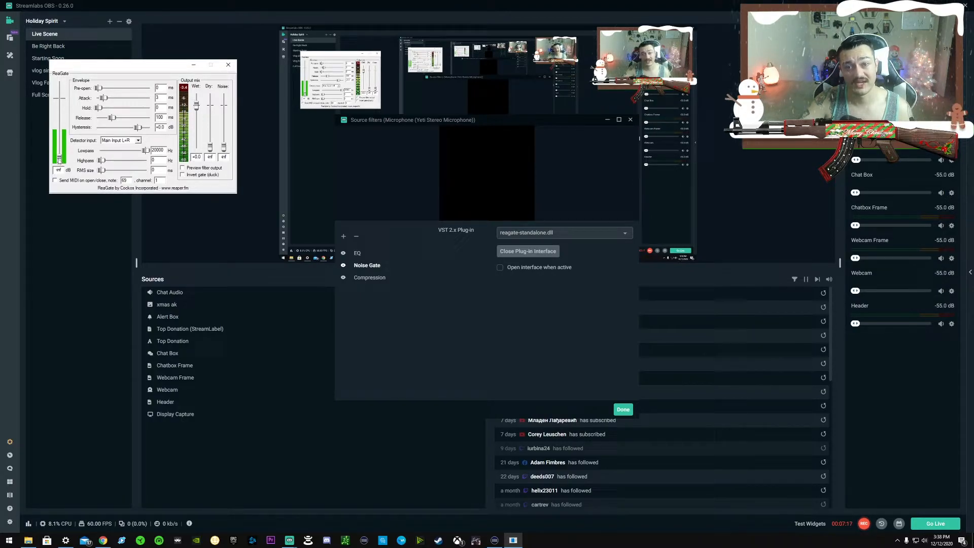
drag(59, 161, 60, 144)
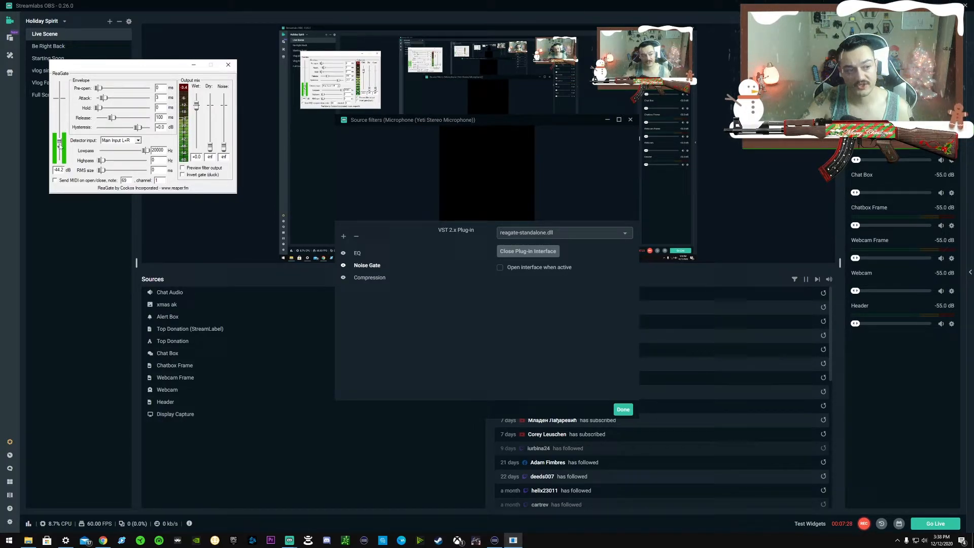
drag(59, 147, 60, 149)
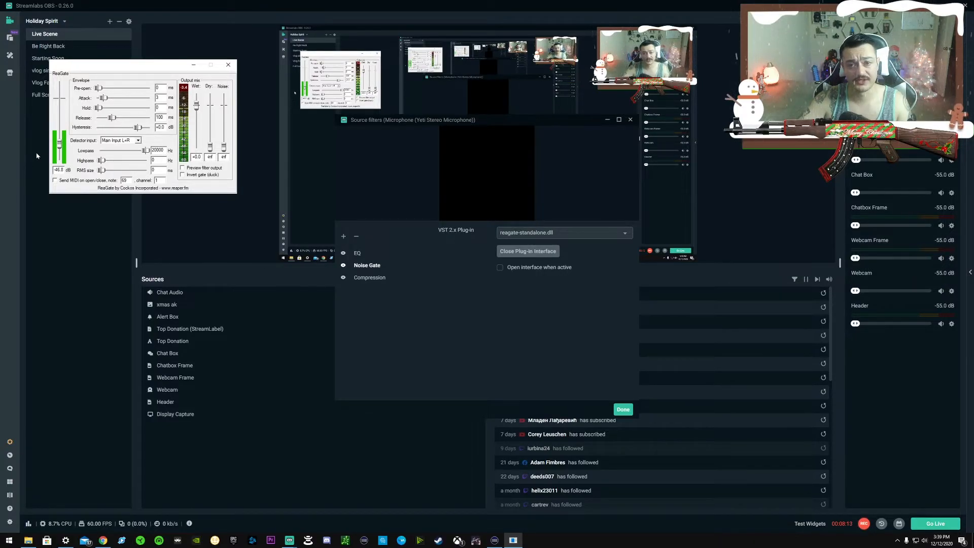
Open the Compression filter's plug-in interface, move its window clear of the corner and lower the ReaComp threshold to about -21.1 dB.
click(379, 278)
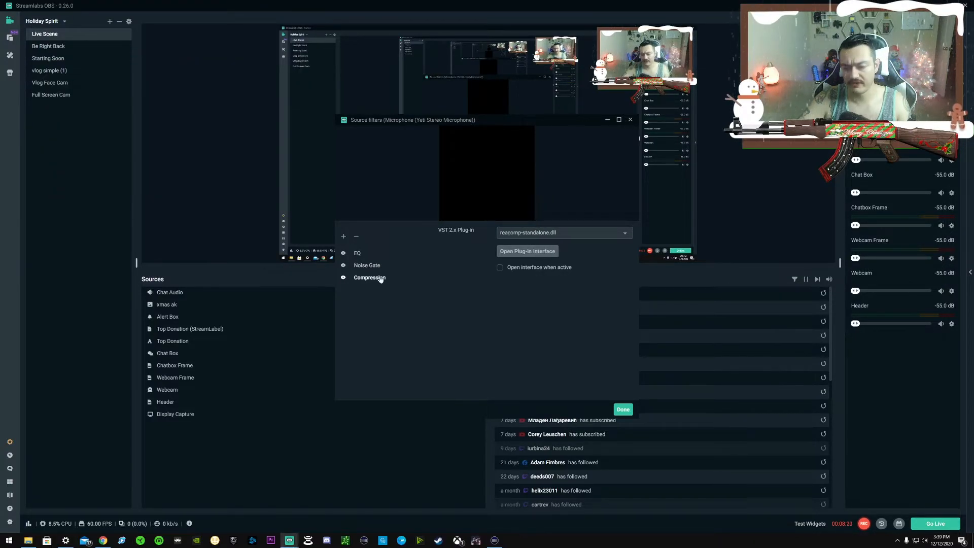
click(530, 260)
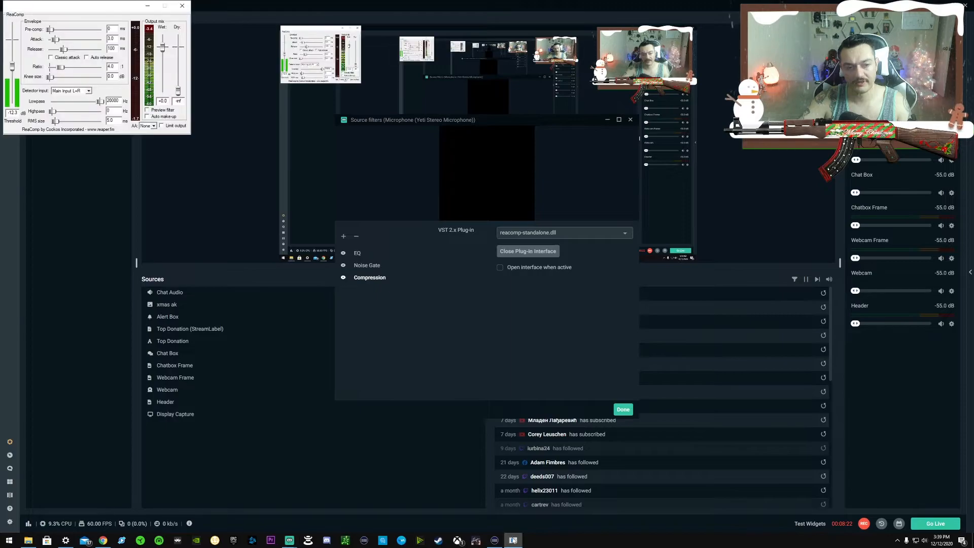
drag(100, 10, 309, 159)
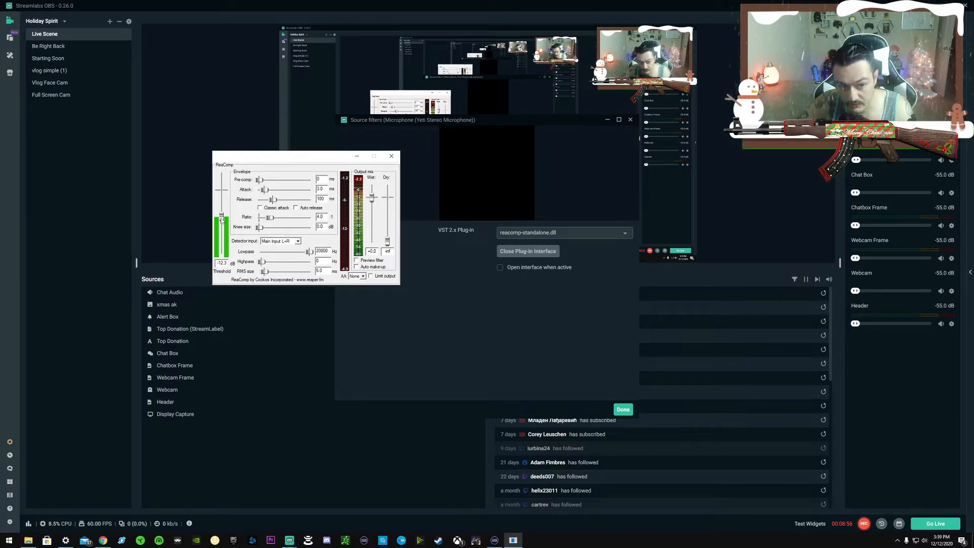
drag(221, 217, 221, 220)
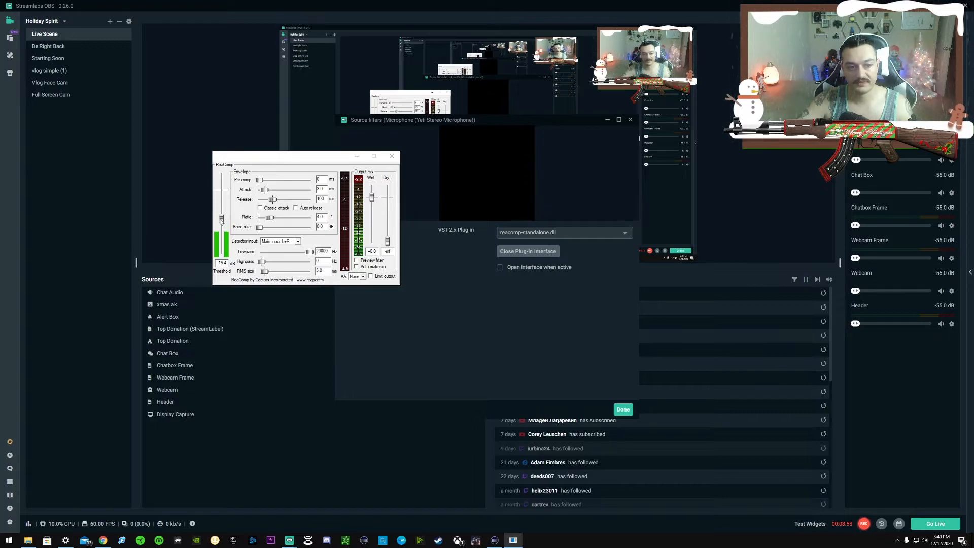
drag(221, 225, 221, 223)
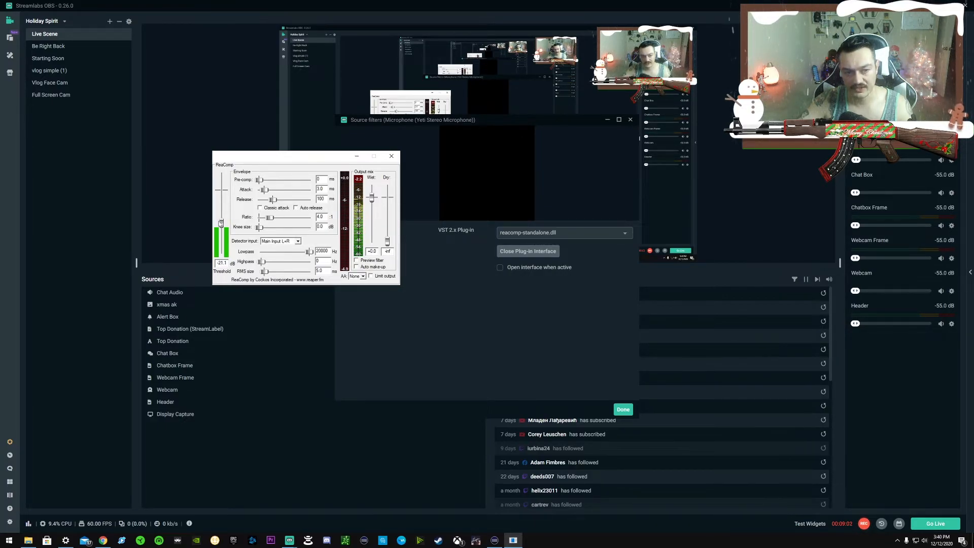